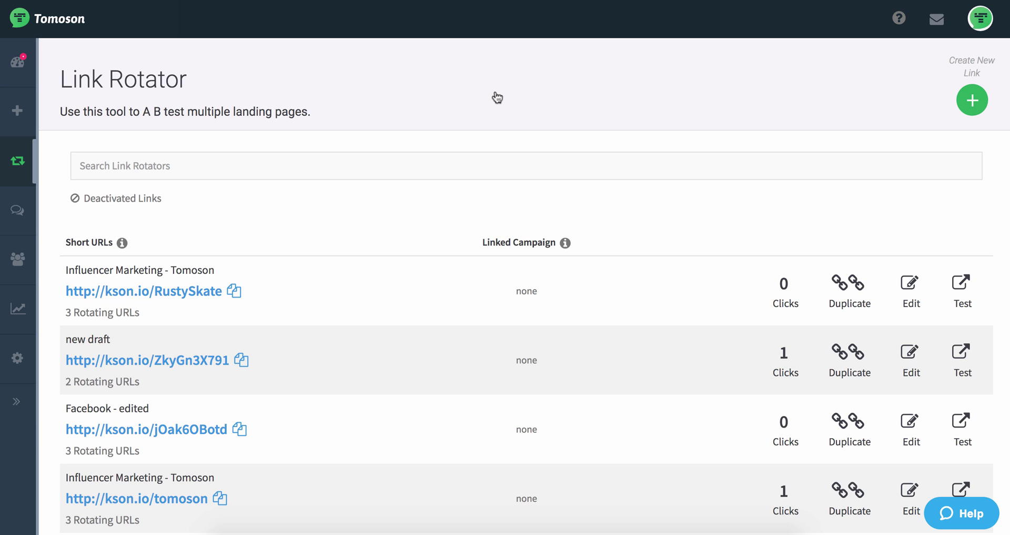
pyautogui.scroll(-5, 489, 105)
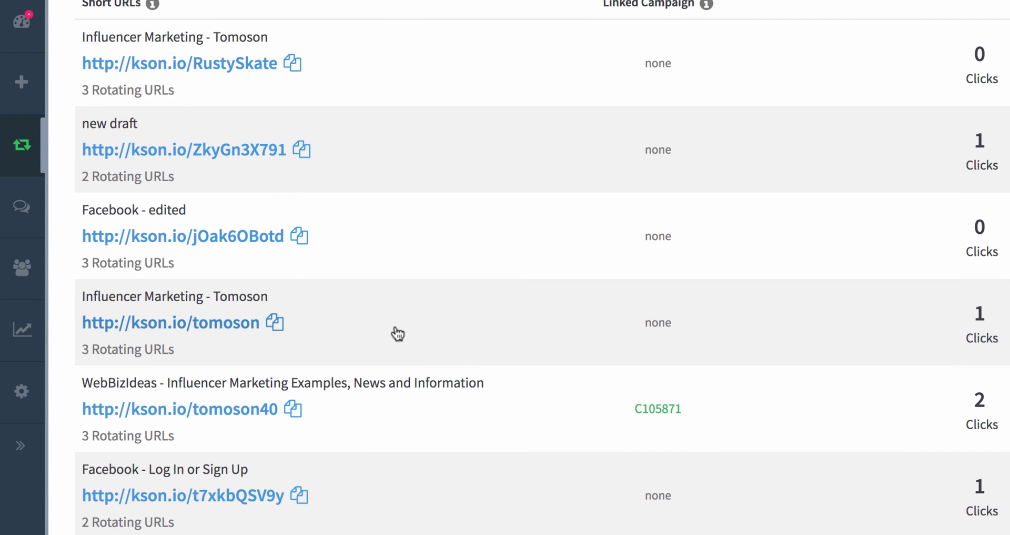
pyautogui.scroll(5, 396, 332)
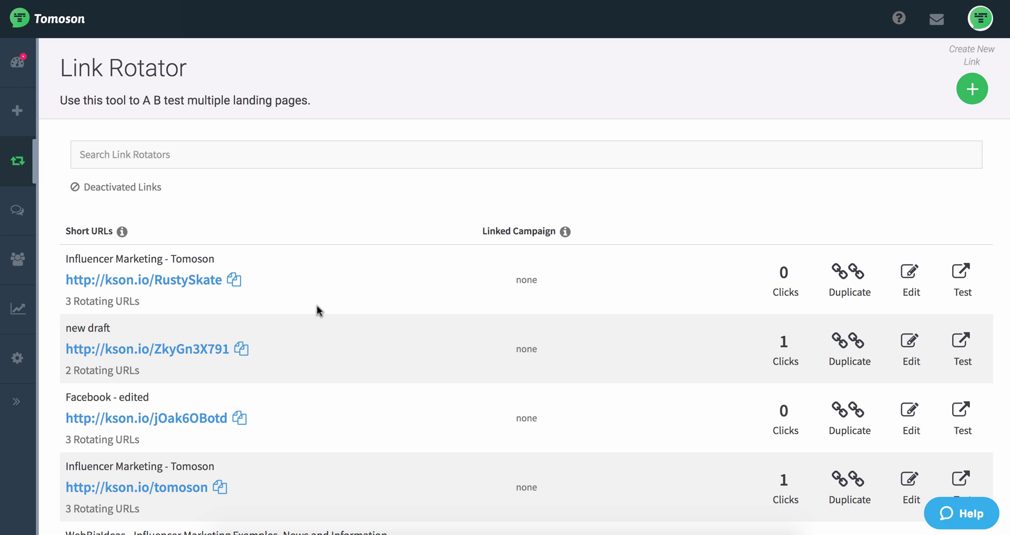
pyautogui.click(973, 90)
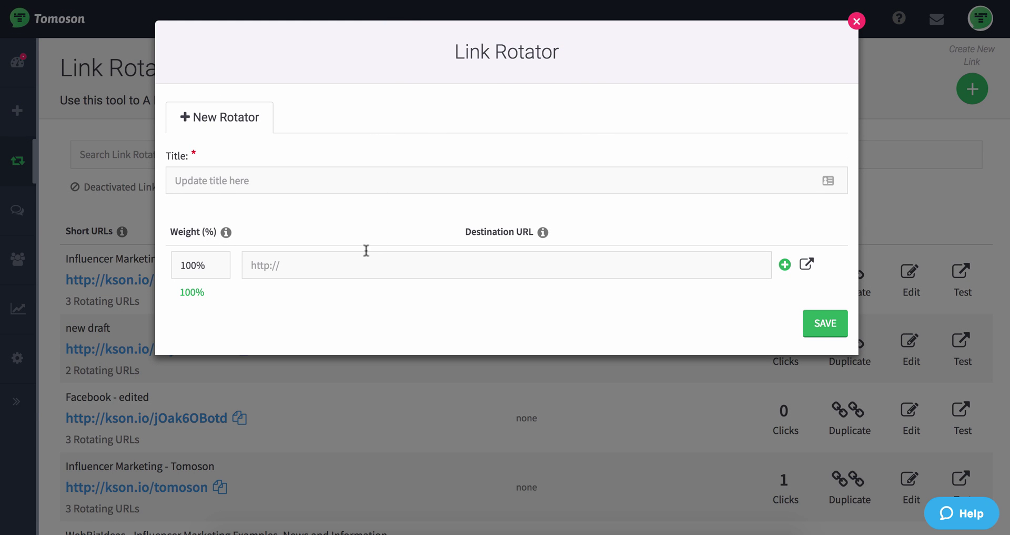
pyautogui.click(365, 263)
pyautogui.write('www.tomoson.com')
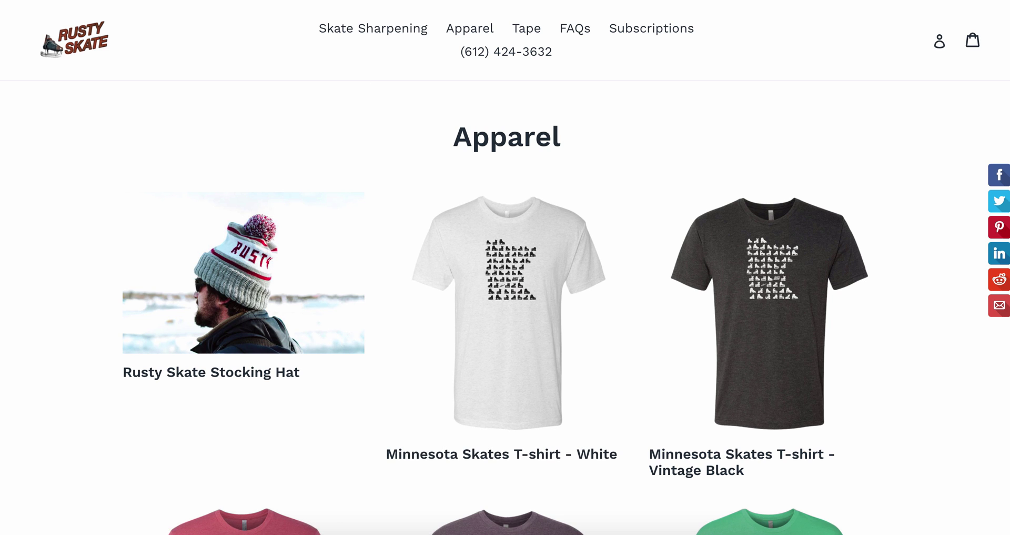
pyautogui.press('super+l')
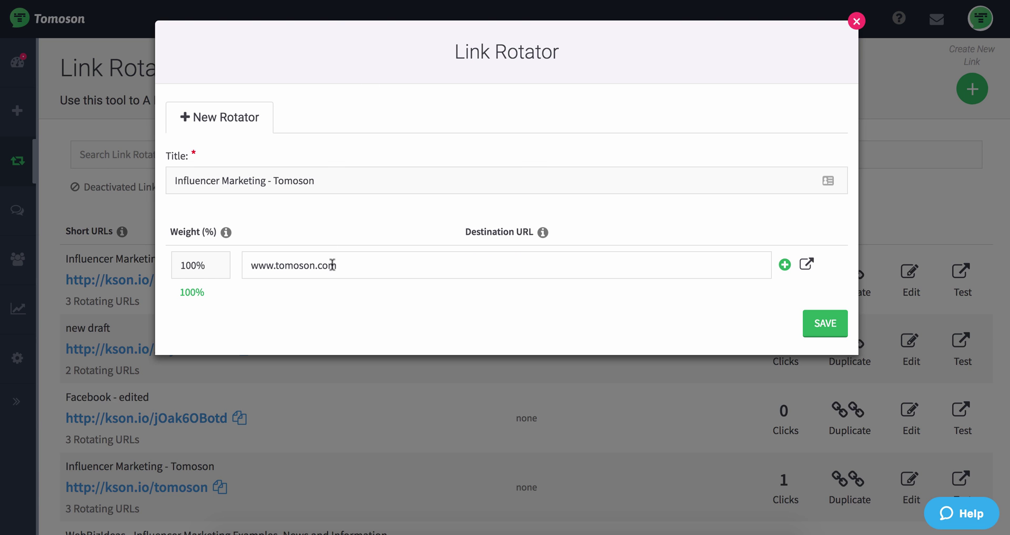
pyautogui.moveTo(340, 265); pyautogui.dragTo(228, 258)
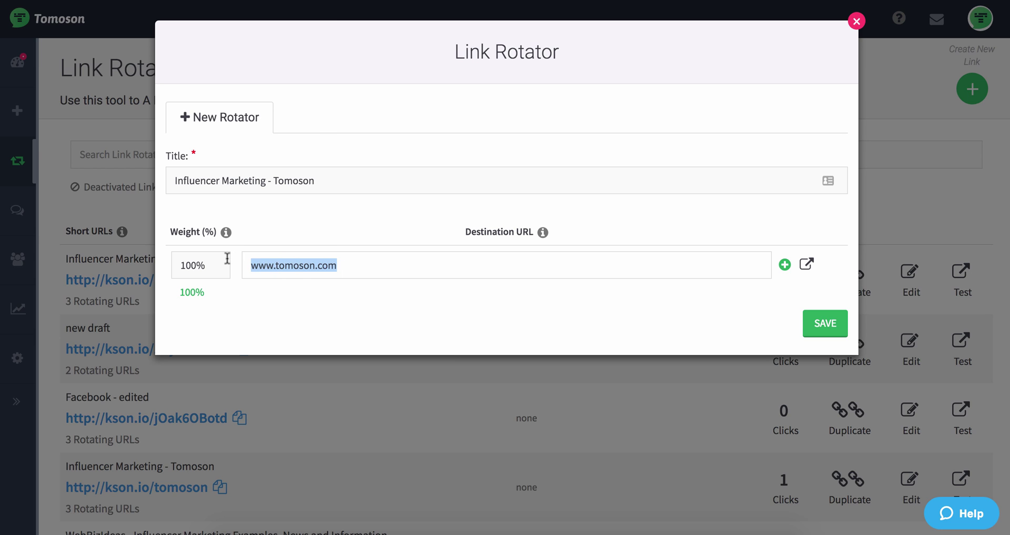
pyautogui.write('https://rustyskate.com/collections/apparel')
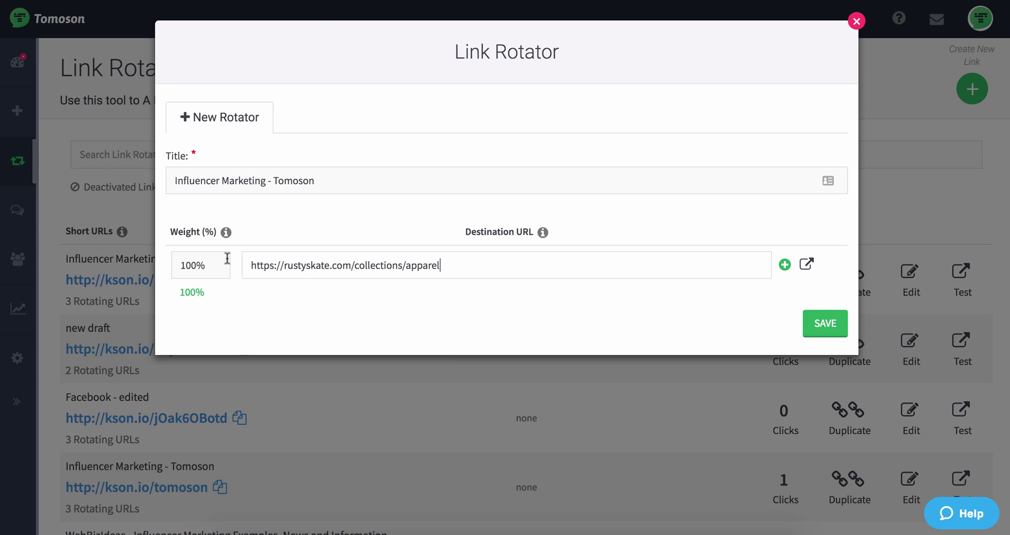
pyautogui.click(786, 266)
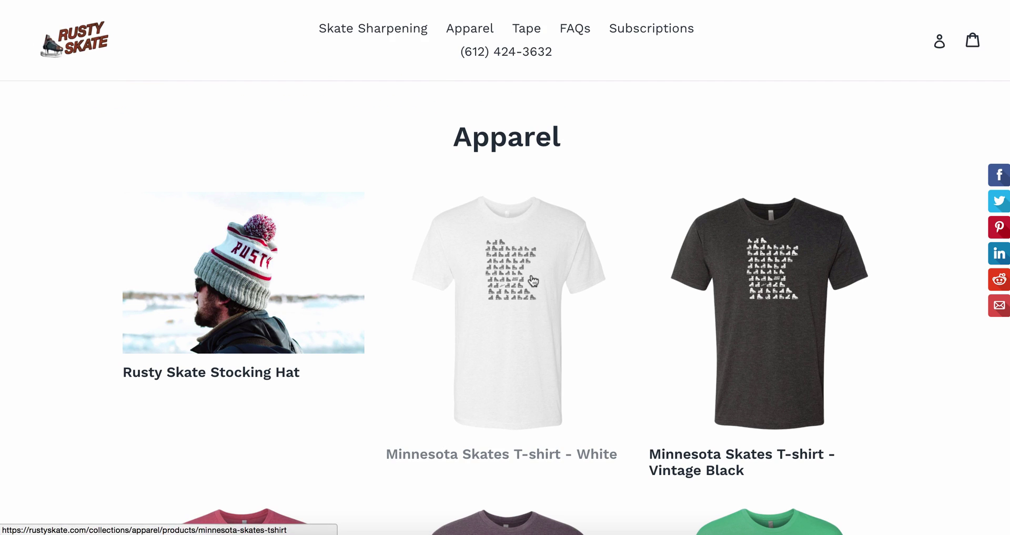
pyautogui.click(519, 295)
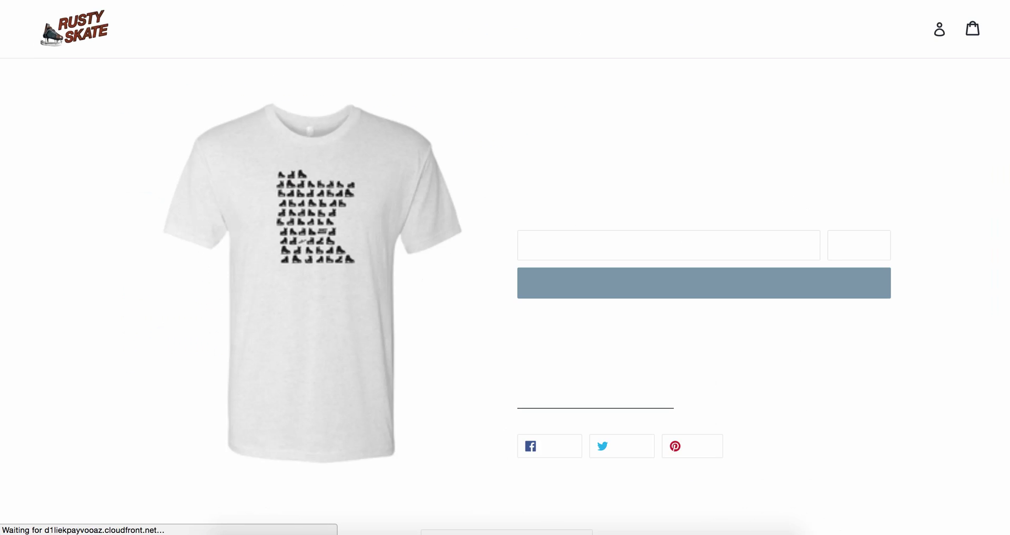
pyautogui.press('super+l')
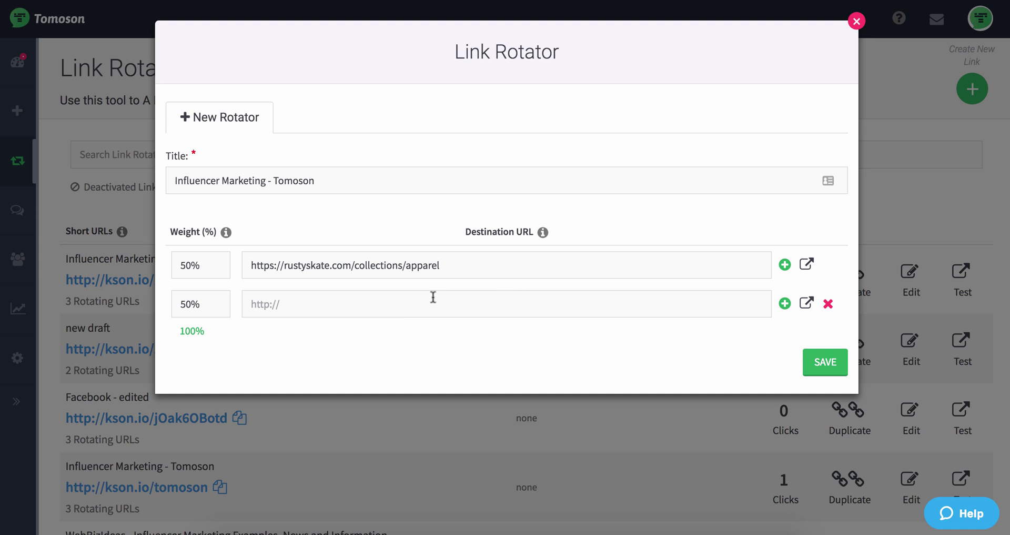
pyautogui.click(394, 301)
pyautogui.write('https://rustyskate.com/collections/apparel/products/minnesota-skates-tshirt')
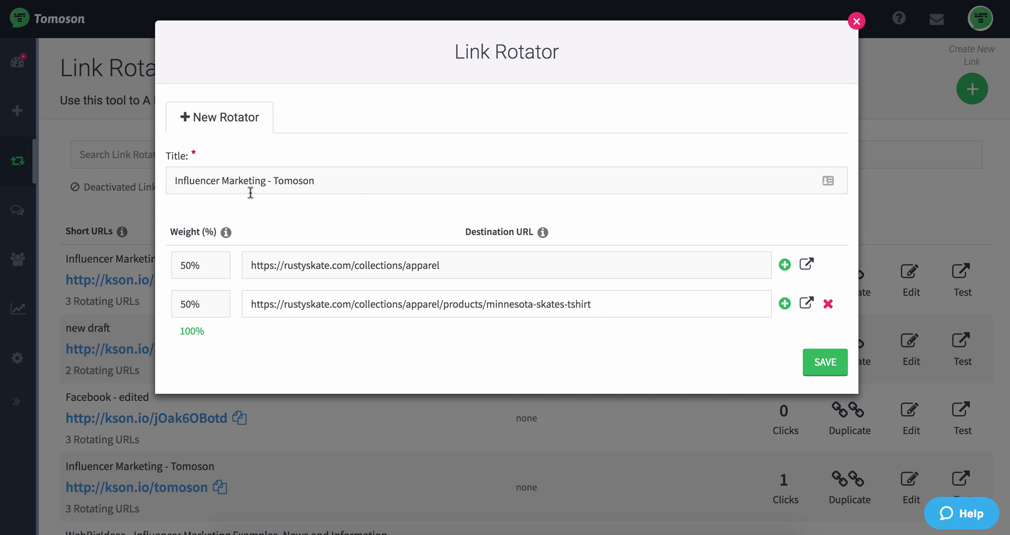
# Step: Title the rotator "Rusty Skate White Ts" and save it
pyautogui.moveTo(329, 185); pyautogui.dragTo(104, 185)
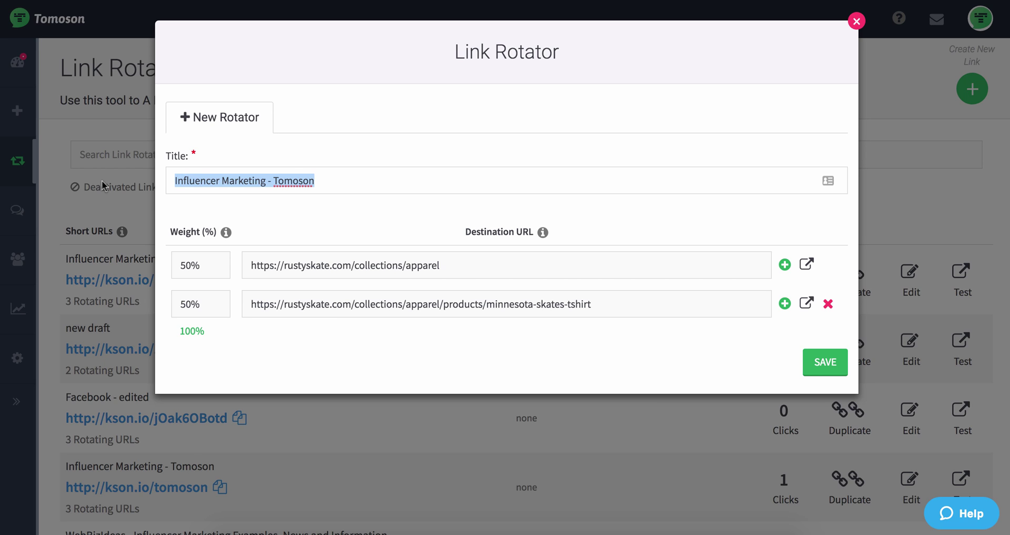
pyautogui.write('Rusty S')
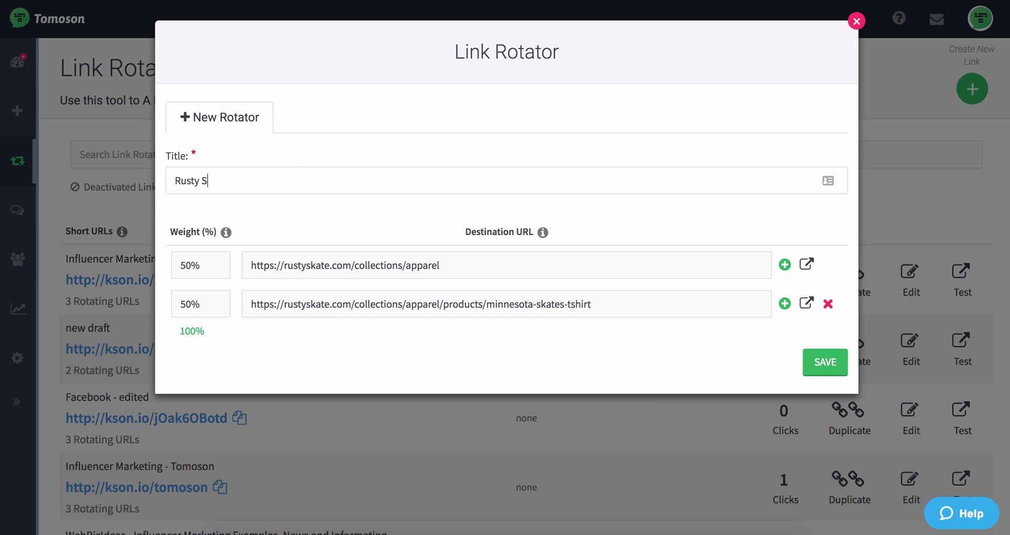
pyautogui.write('kate White Ts')
pyautogui.click(822, 364)
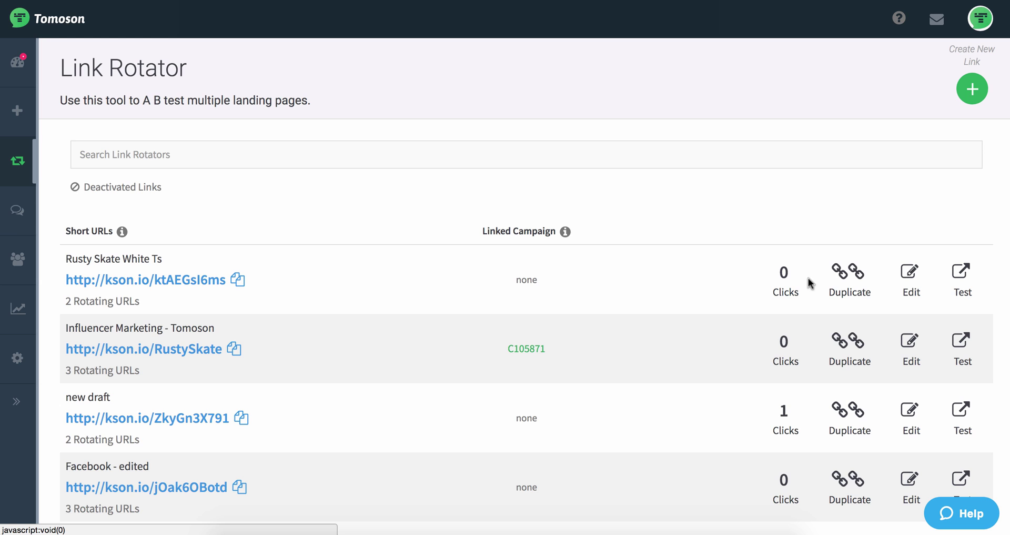
# Step: Customize the Rusty Skate White Ts short URL ending to Buy-Rusty-Shirts, check its availability, and save and copy the link
pyautogui.click(906, 287)
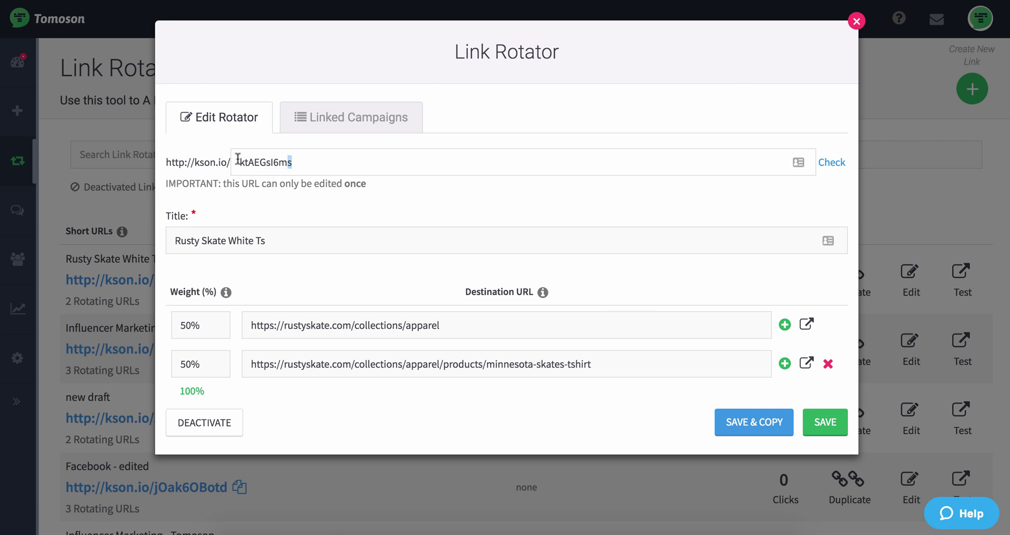
pyautogui.doubleClick(237, 161)
pyautogui.write('Buy-Ruysty-Ts')
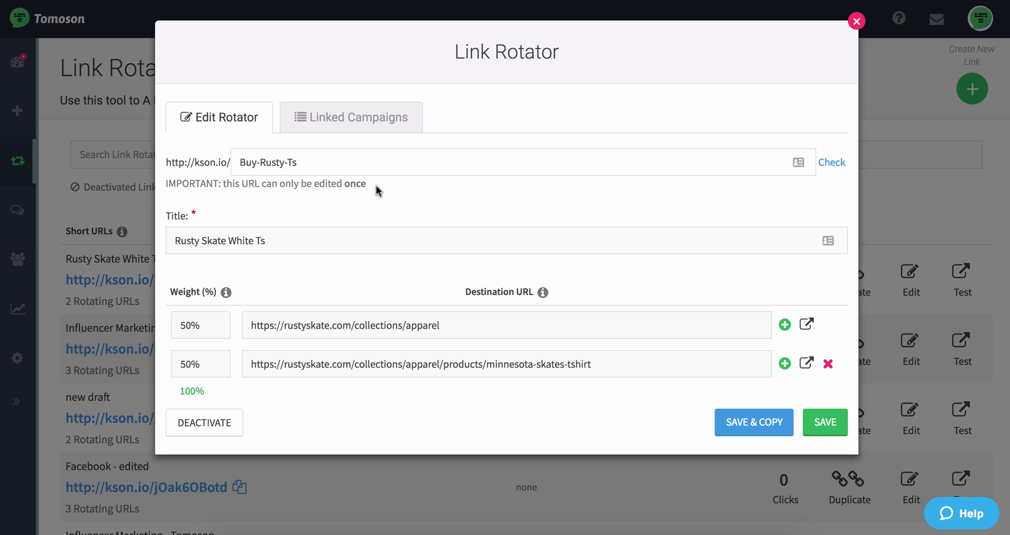
pyautogui.press('BackSpace')
pyautogui.press('BackSpace')
pyautogui.write('Shirt')
pyautogui.click(834, 163)
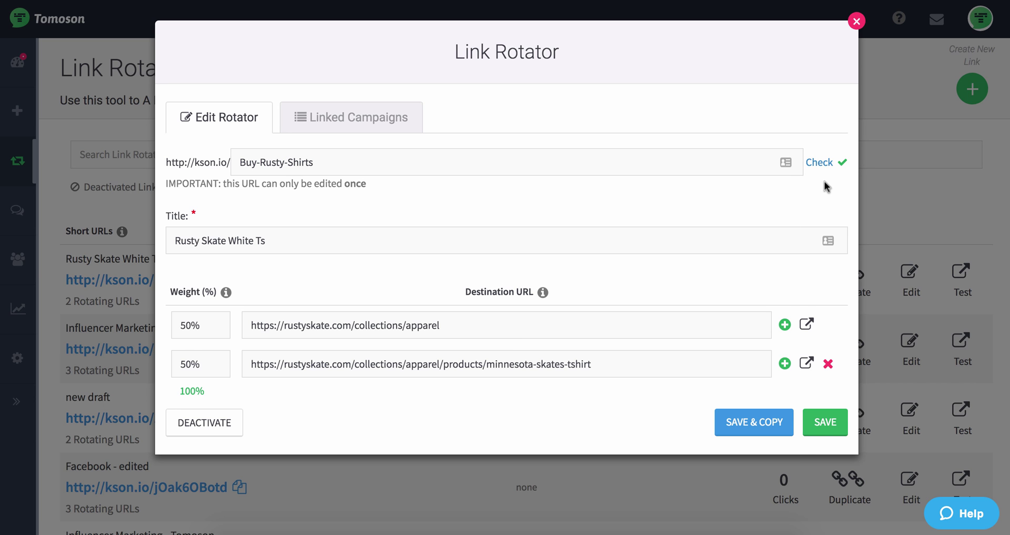
pyautogui.click(766, 424)
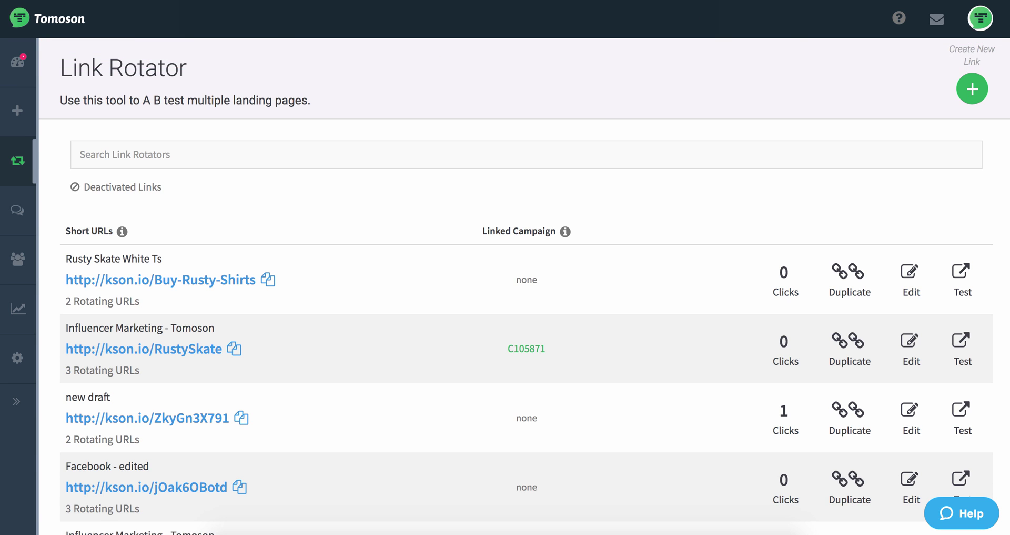
# Step: Test the rotation by opening the copied Buy-Rusty-Shirts link twice in a new browser tab, and return to the rotator list
pyautogui.press('super+t')
pyautogui.rightClick(538, 4)
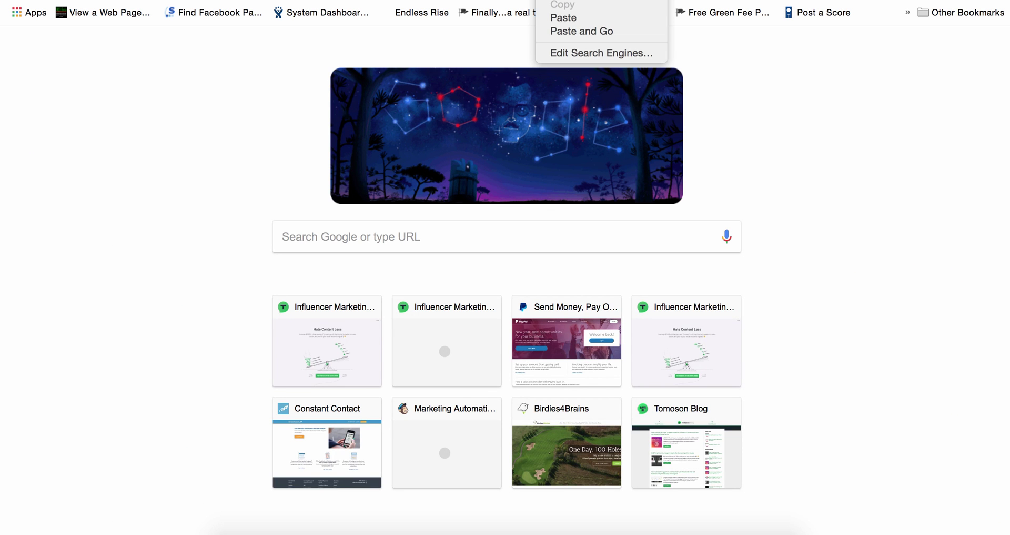
pyautogui.click(567, 17)
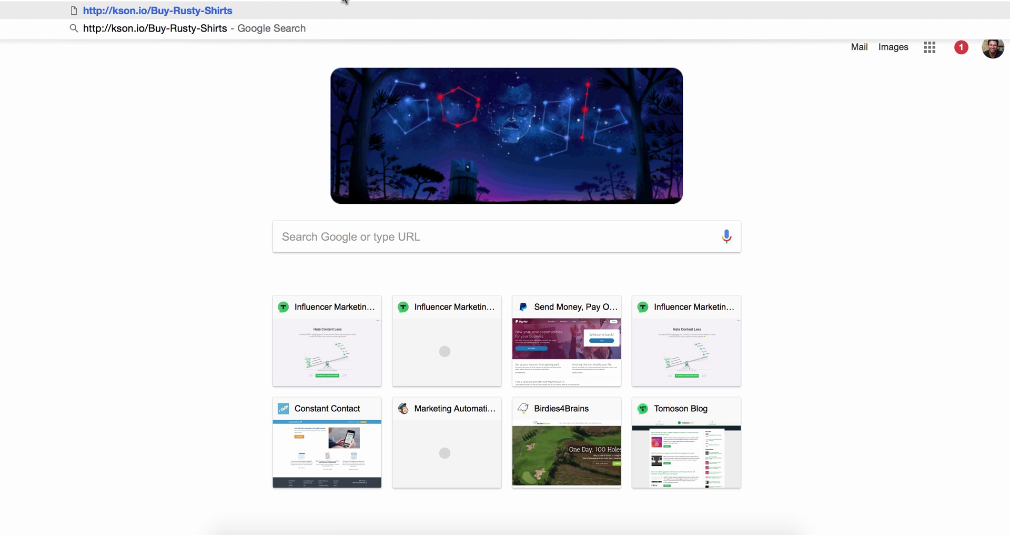
pyautogui.press('Return')
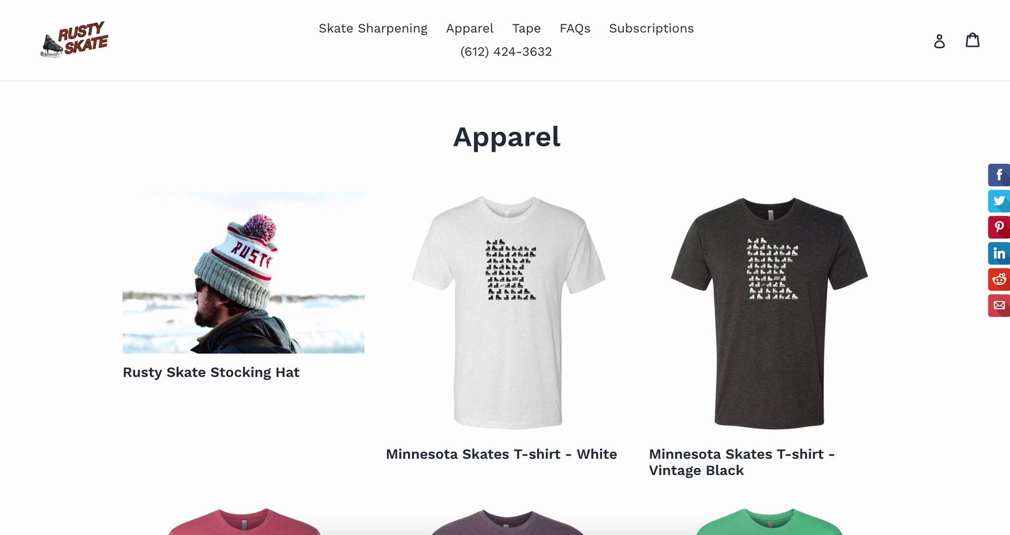
pyautogui.press('super+l')
pyautogui.press('Escape')
pyautogui.press('super+v')
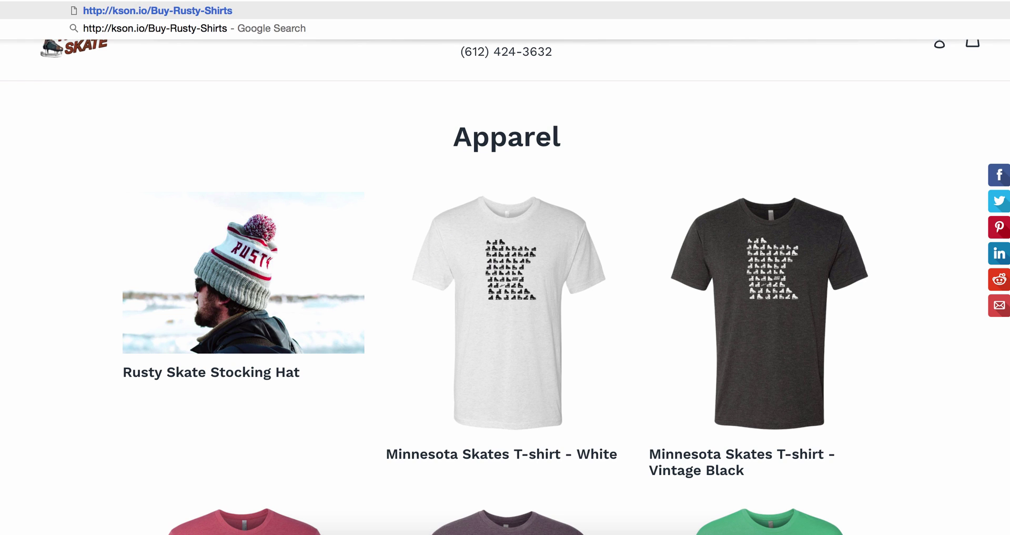
pyautogui.press('Return')
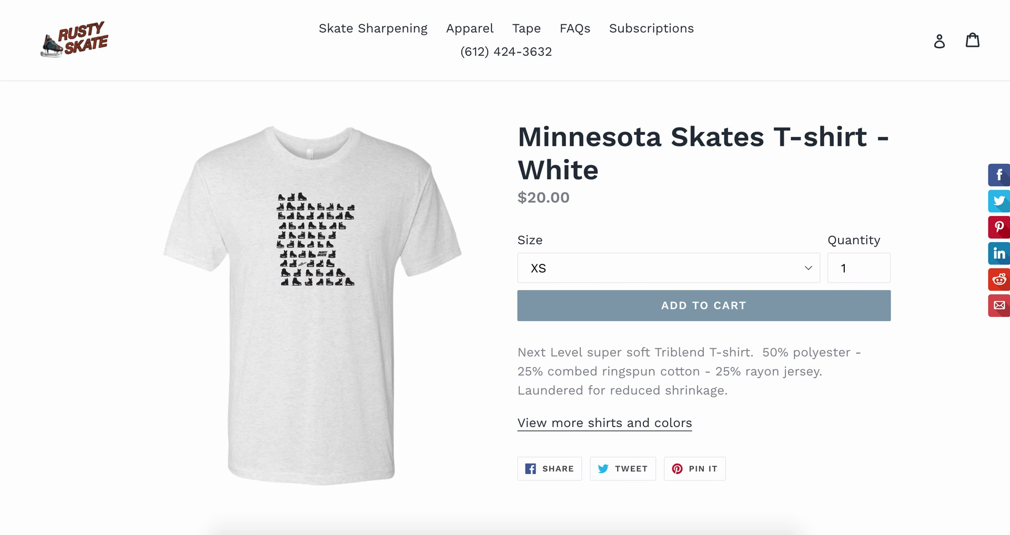
pyautogui.hotkey('ctrl', 'shift', 'Tab')
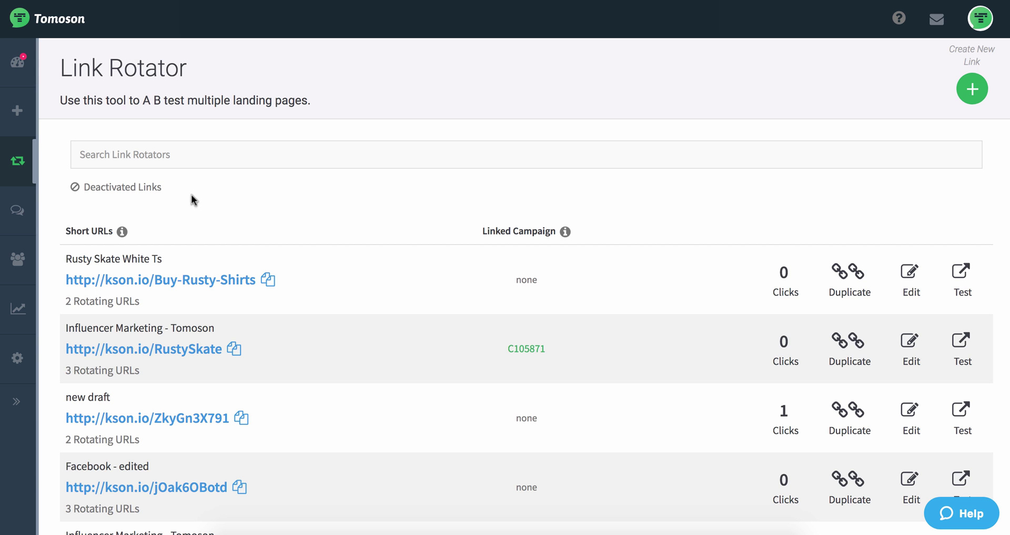
# Step: Try weighting the Rusty Skate White Ts destinations 80% and 20% and adding a third destination row, without saving
pyautogui.click(911, 291)
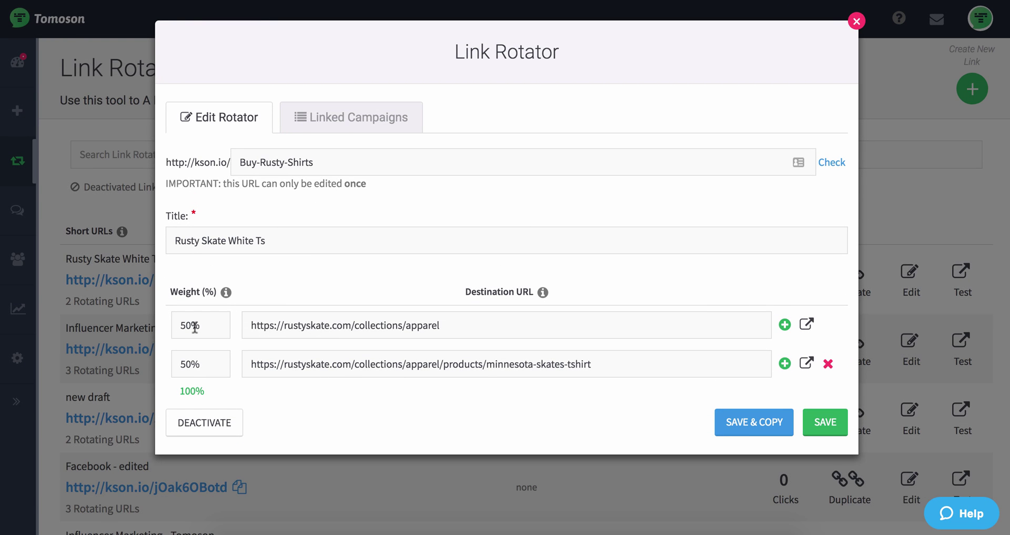
pyautogui.press('BackSpace')
pyautogui.write('8')
pyautogui.click(177, 363)
pyautogui.press('Delete')
pyautogui.write('2')
pyautogui.click(784, 363)
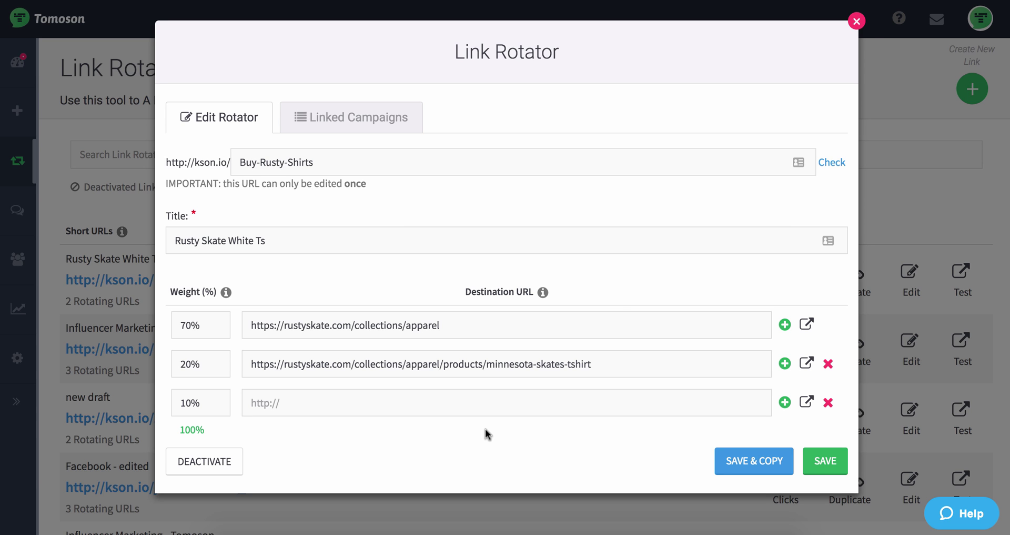
pyautogui.click(856, 21)
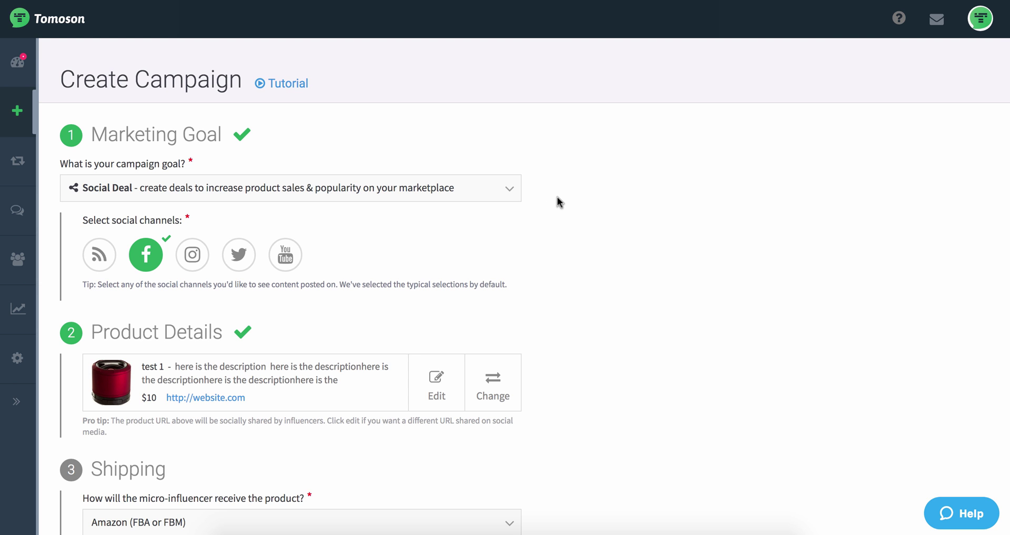
# Step: Change the campaign's coupon redemption link to rotate multiple URLs using the existing Rusty Skate White Ts rotator
pyautogui.scroll(-9, 559, 202)
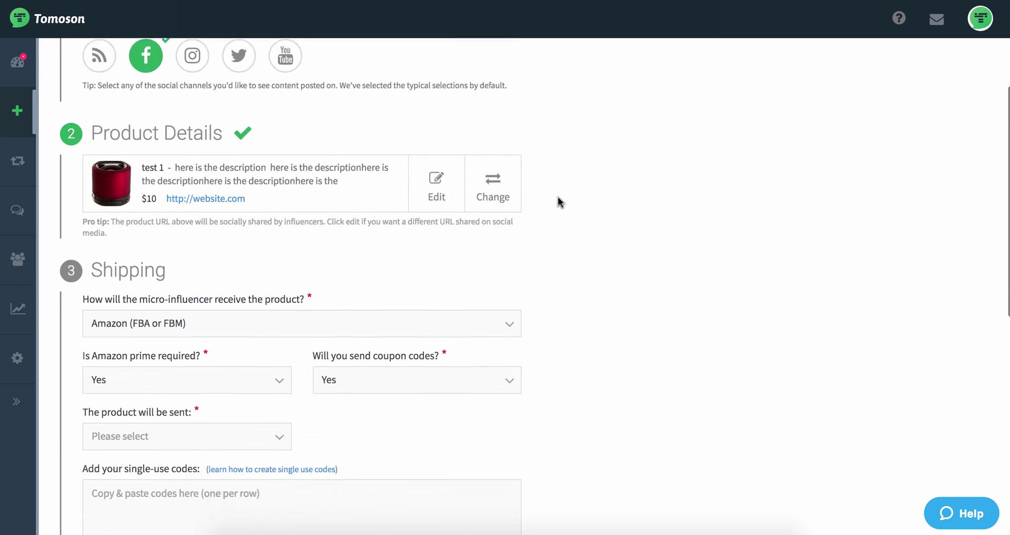
pyautogui.scroll(-4, 559, 201)
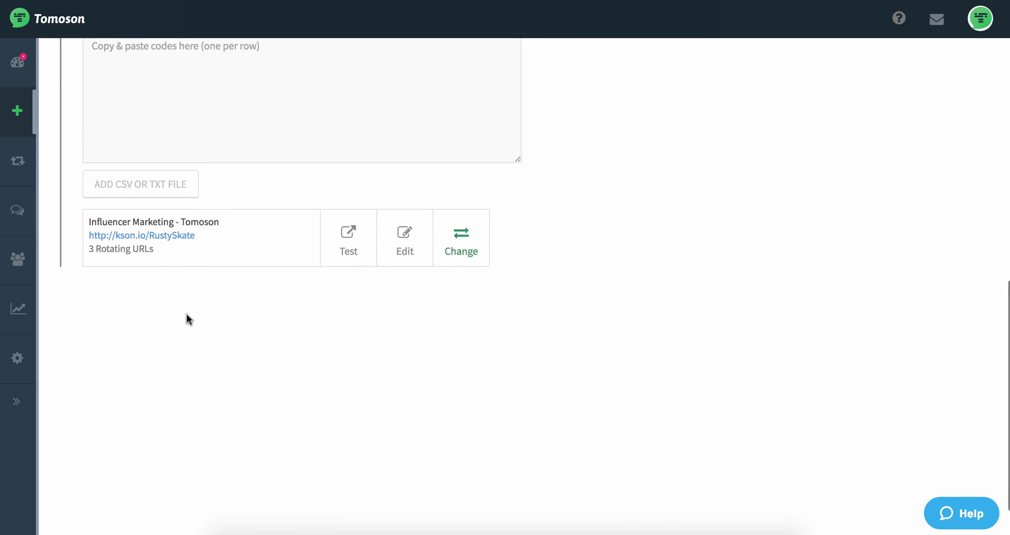
pyautogui.click(444, 242)
pyautogui.click(248, 235)
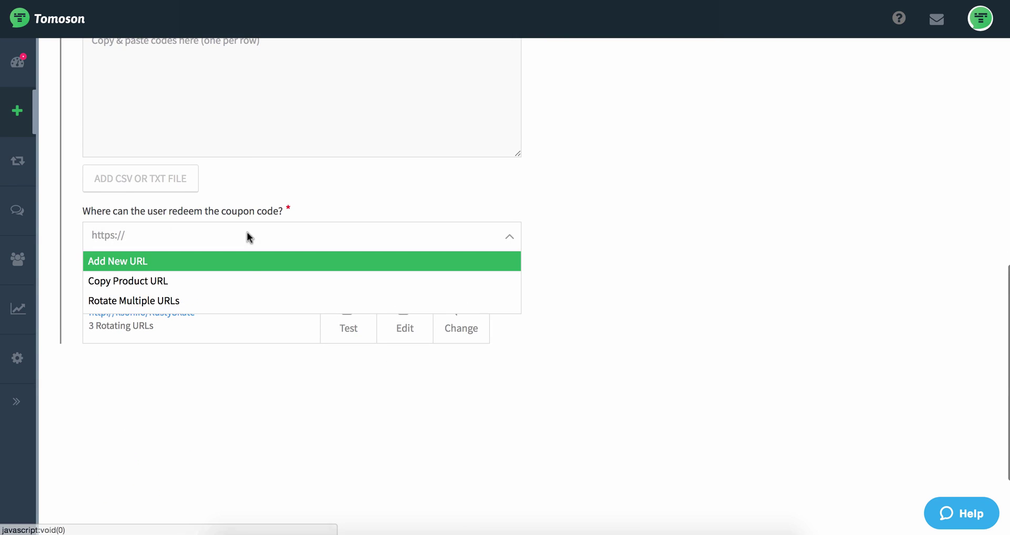
pyautogui.click(209, 305)
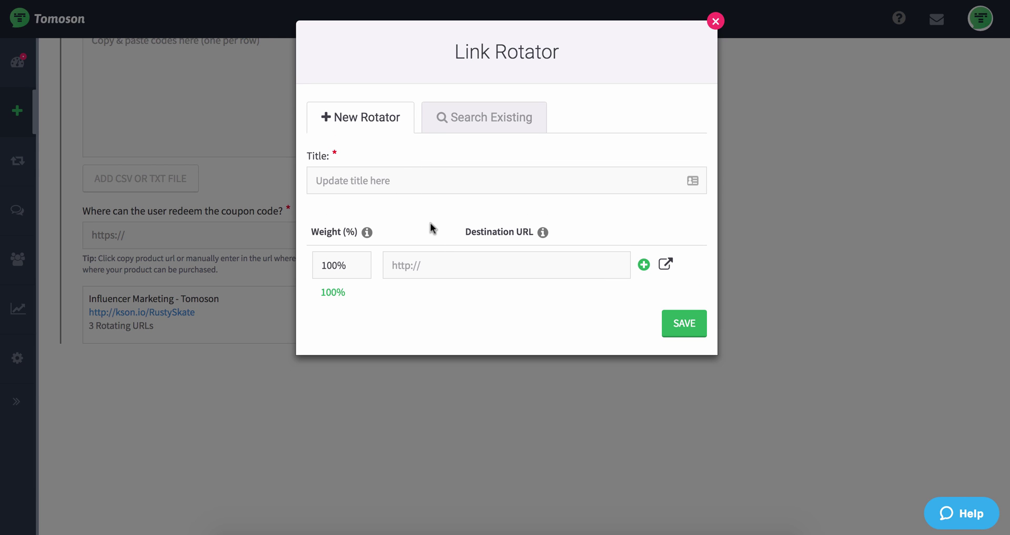
pyautogui.click(483, 120)
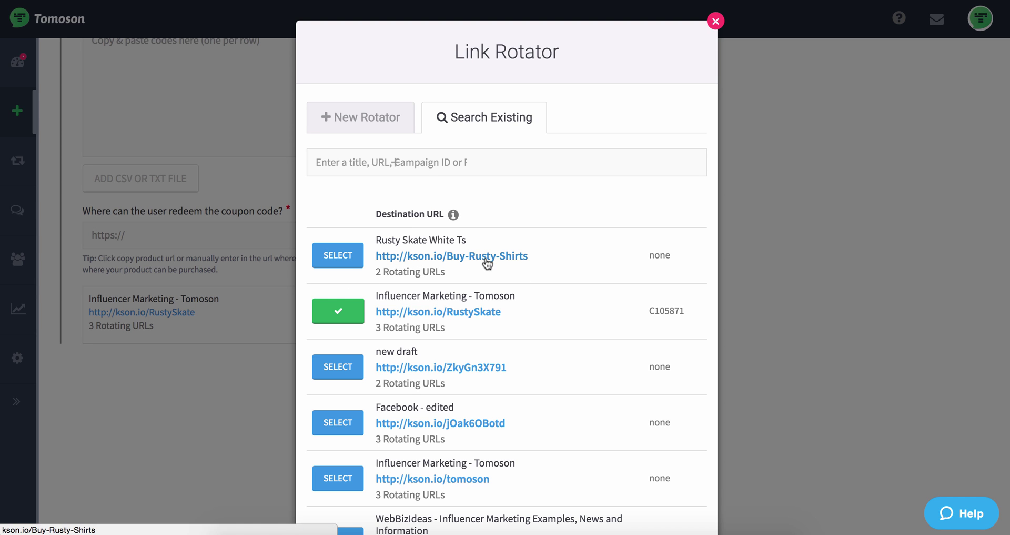
pyautogui.click(339, 256)
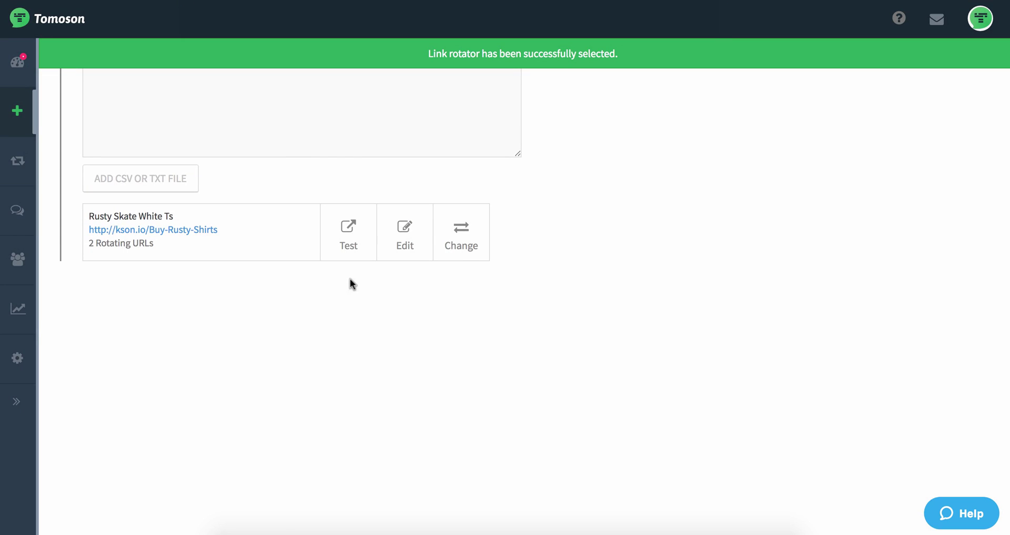